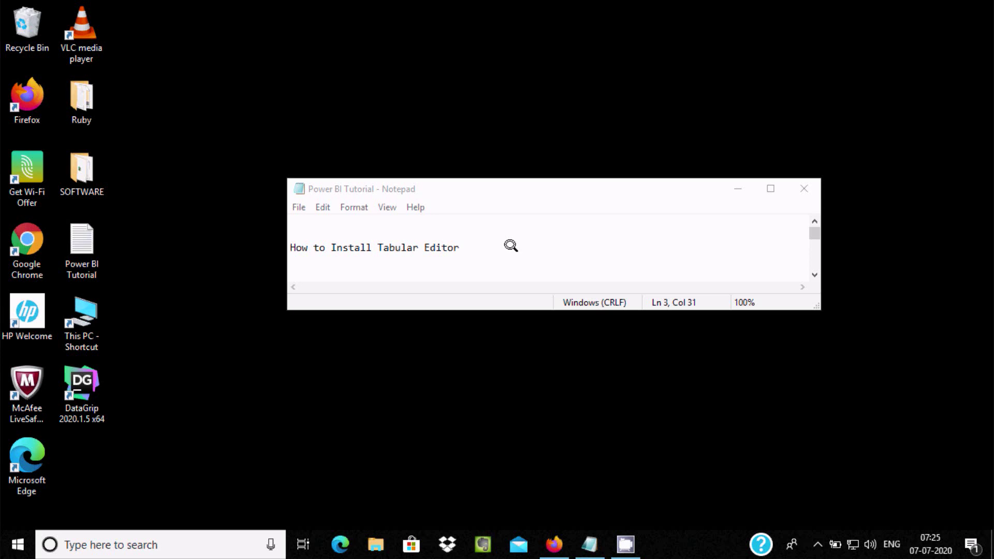
# - Switch to Firefox and open the tabulareditor.com result from the Google search for 'tabular editor'
pyautogui.click(554, 544)
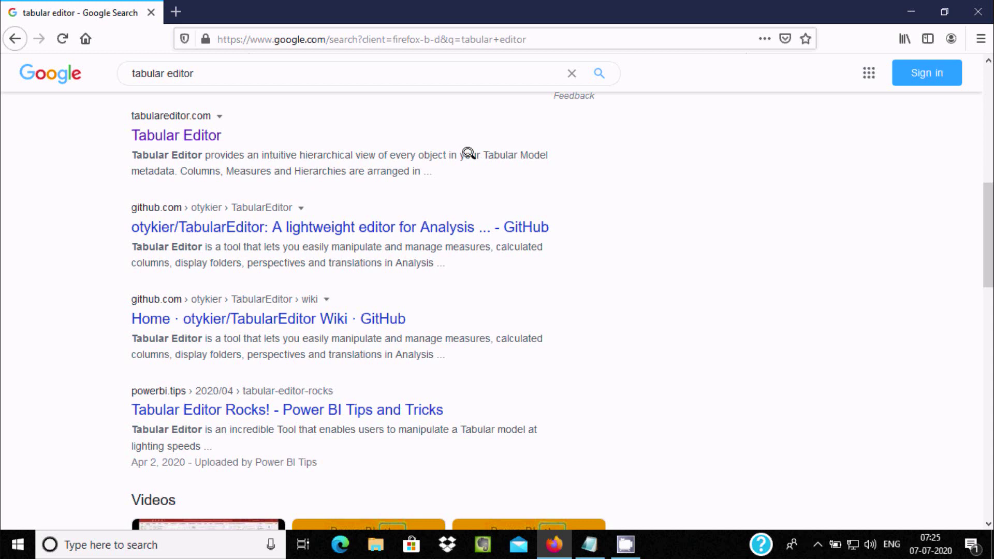
pyautogui.click(175, 134)
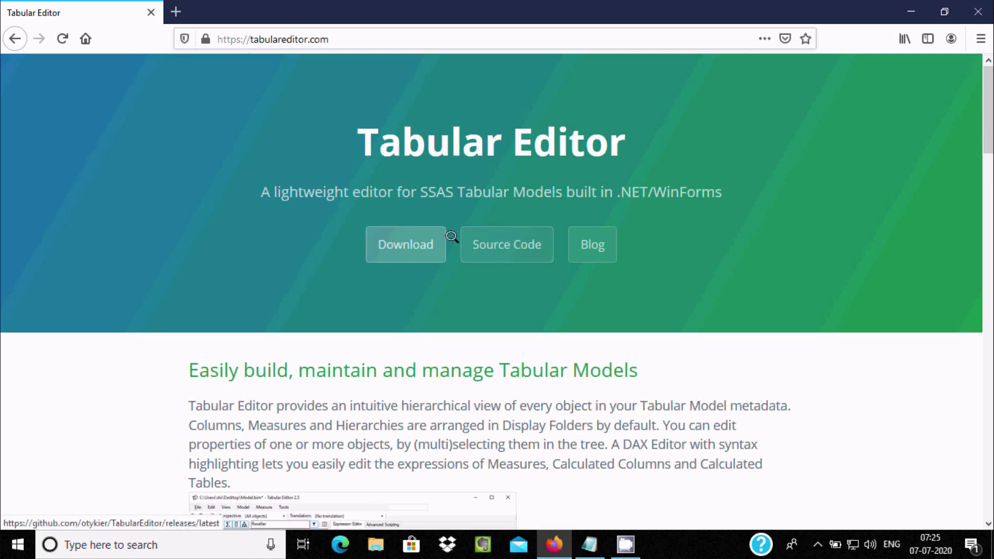
# - Go to the Tabular Editor 2.11.5 GitHub release and download TabularEditor.Installer.msi from Assets
pyautogui.click(390, 242)
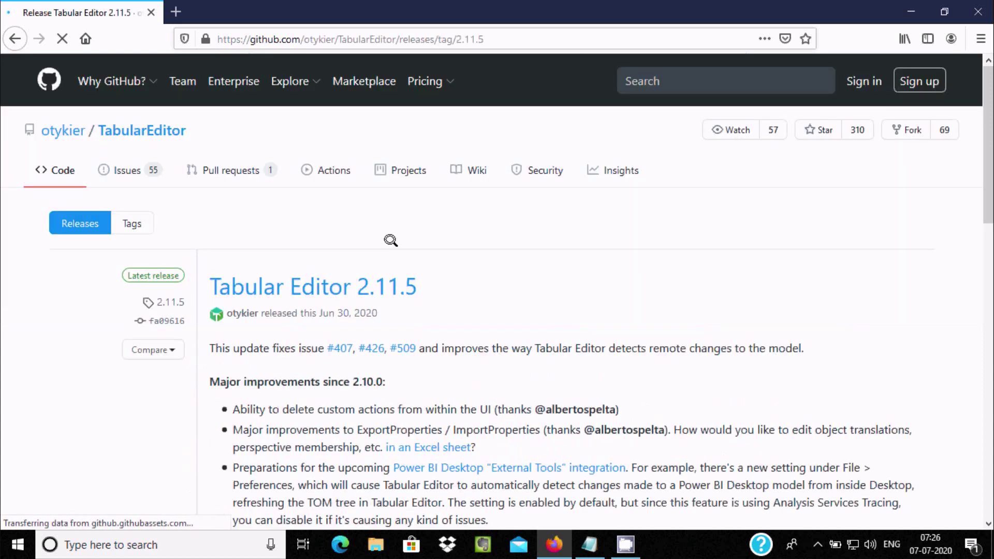
pyautogui.moveTo(150, 83)
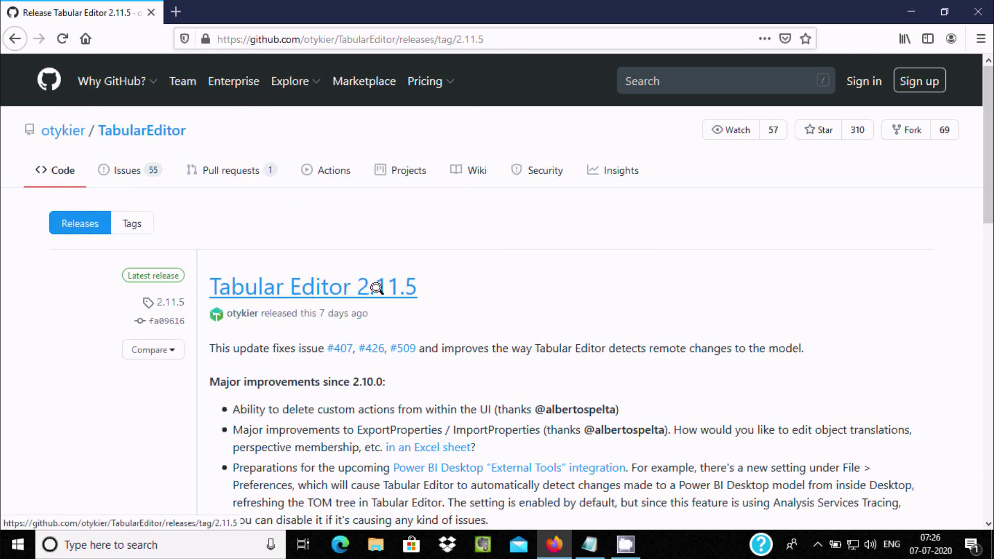
pyautogui.moveTo(988, 135); pyautogui.dragTo(988, 422)
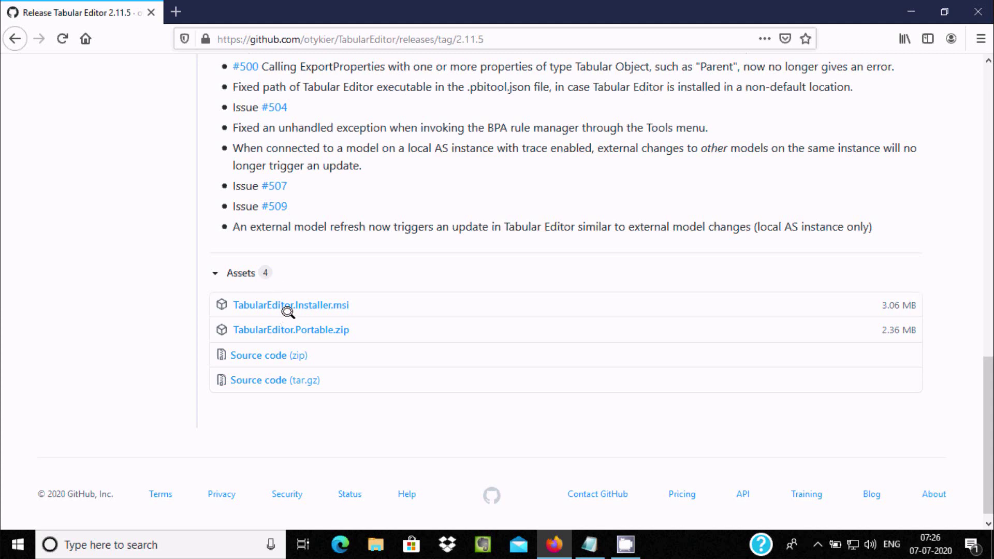
pyautogui.click(321, 304)
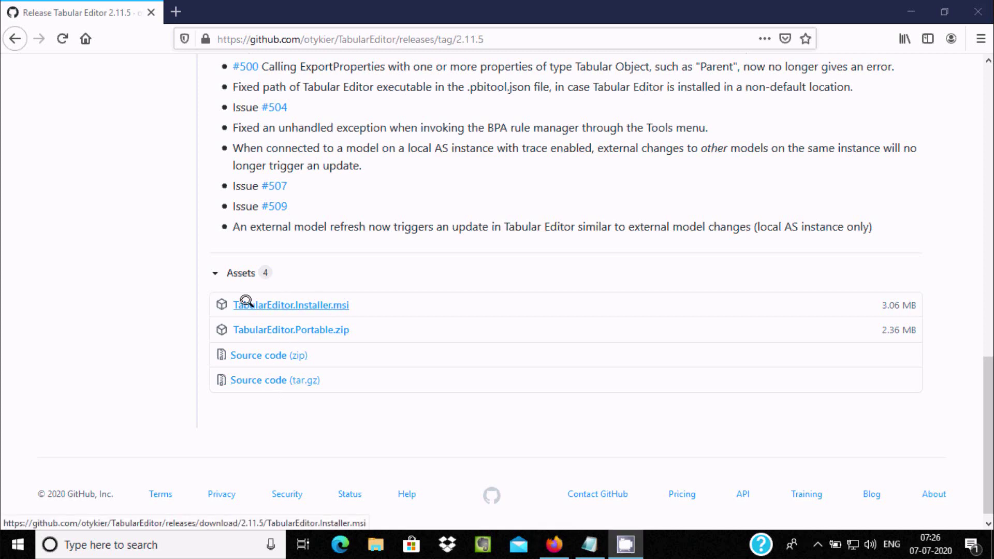
pyautogui.click(311, 305)
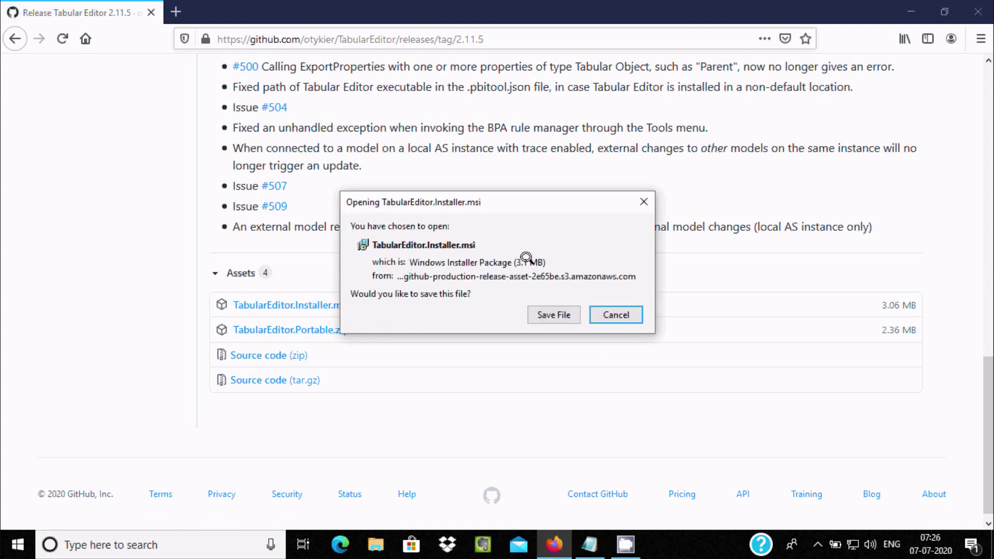
# - Save TabularEditor.Installer.msi and launch it from Firefox's downloads, confirming the executable warning
pyautogui.click(536, 310)
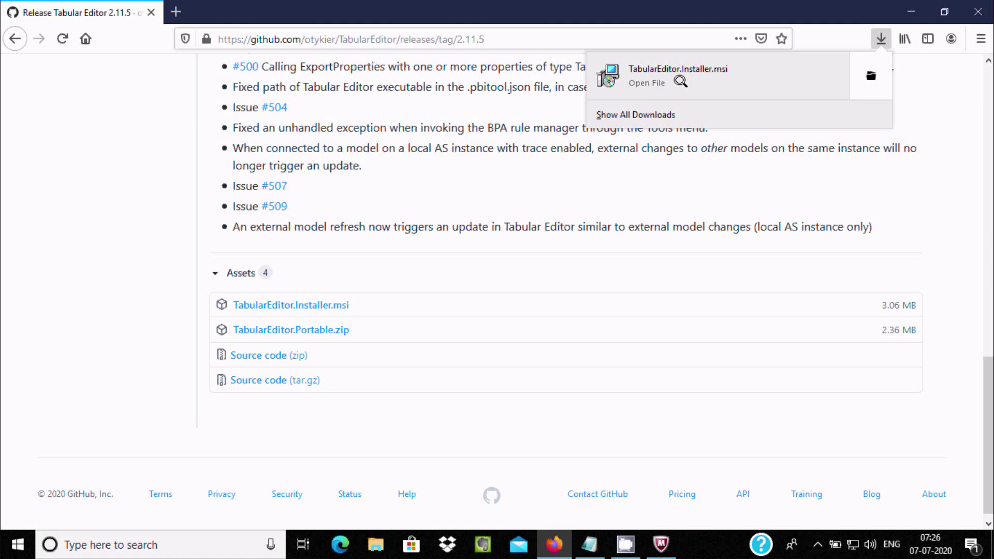
pyautogui.click(680, 81)
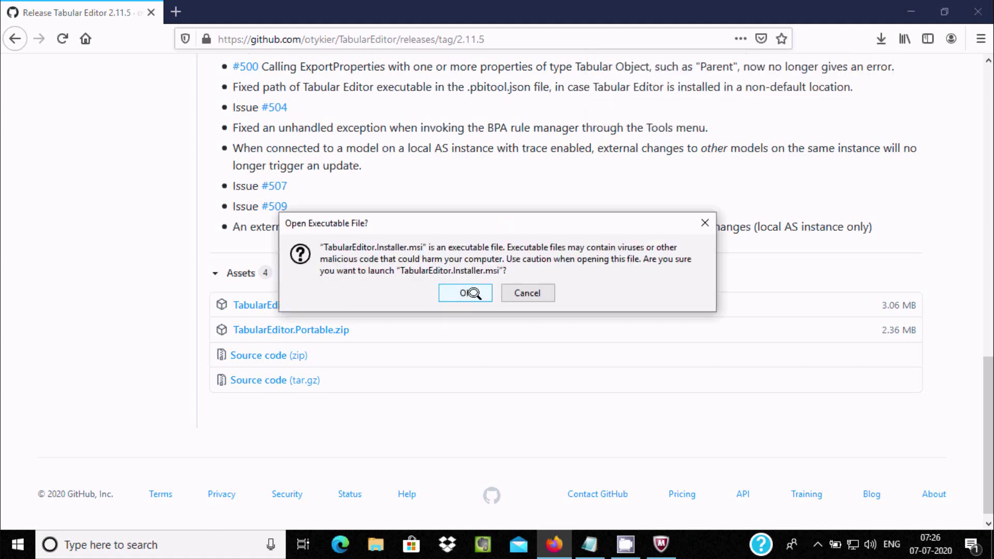
pyautogui.click(468, 293)
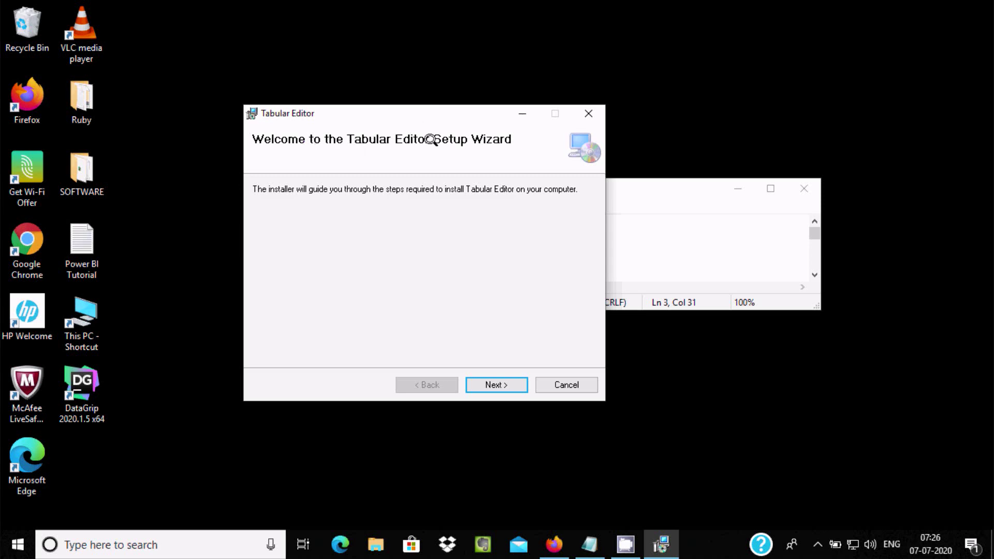
# - Minimize Notepad, pass the welcome page, and agree to the MIT license in the setup wizard
pyautogui.click(737, 188)
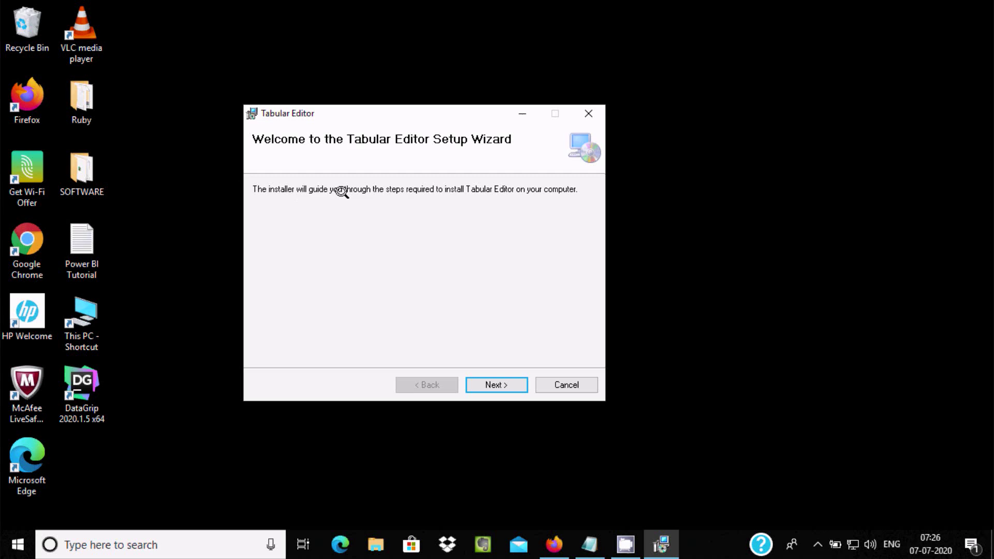
pyautogui.click(496, 384)
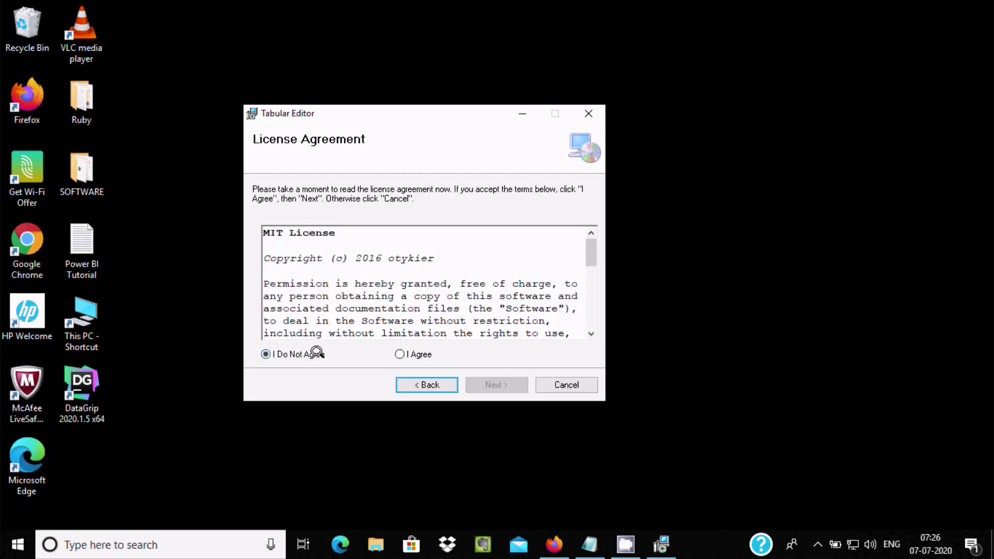
pyautogui.click(399, 353)
pyautogui.click(495, 384)
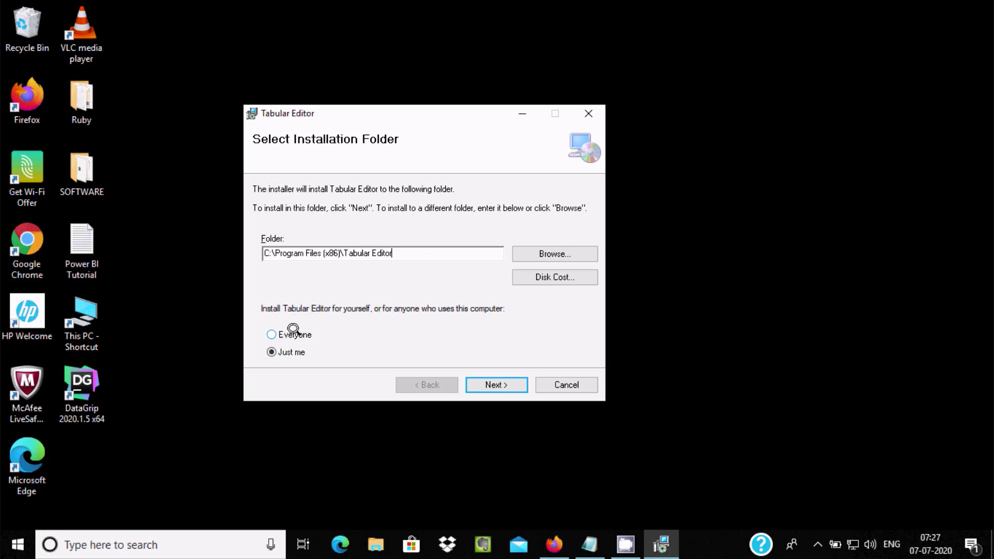
# - Keep the C:\Program Files (x86)\Tabular Editor folder, add a desktop shortcut, install, and close the wizard
pyautogui.click(500, 389)
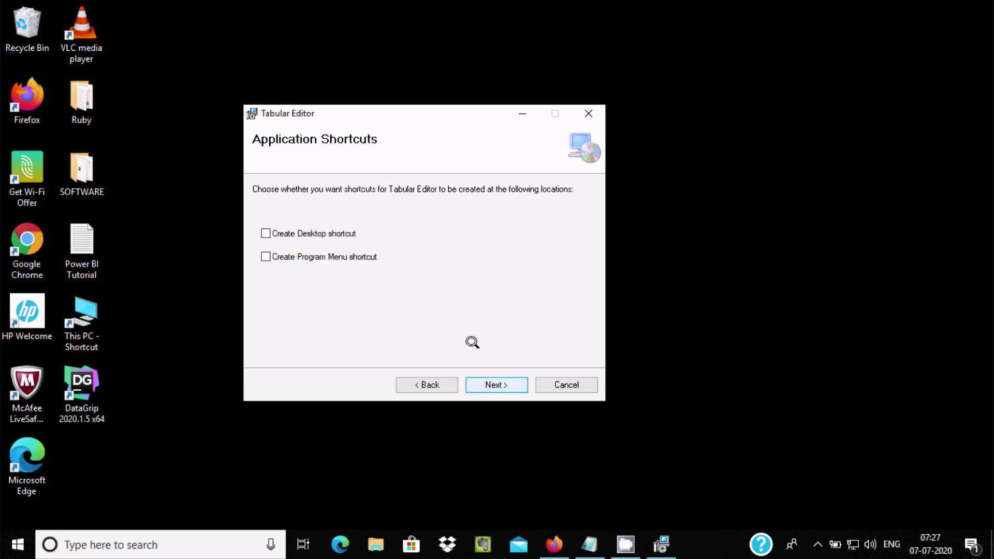
pyautogui.click(281, 229)
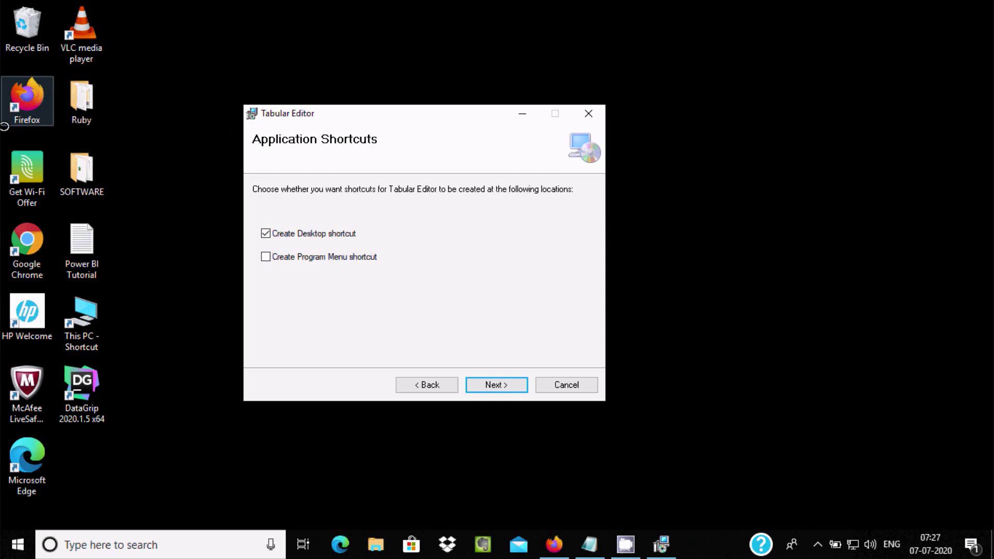
pyautogui.click(492, 384)
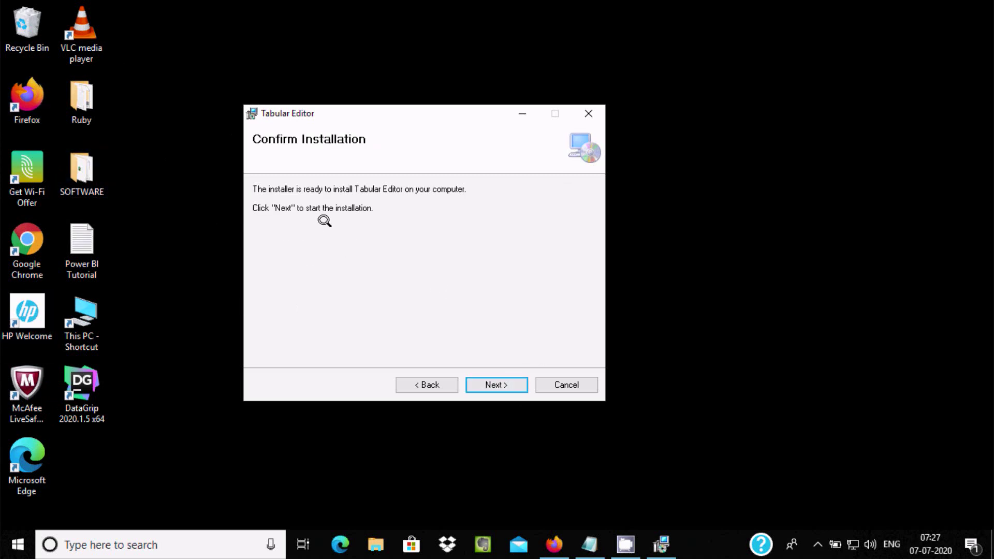
pyautogui.click(492, 384)
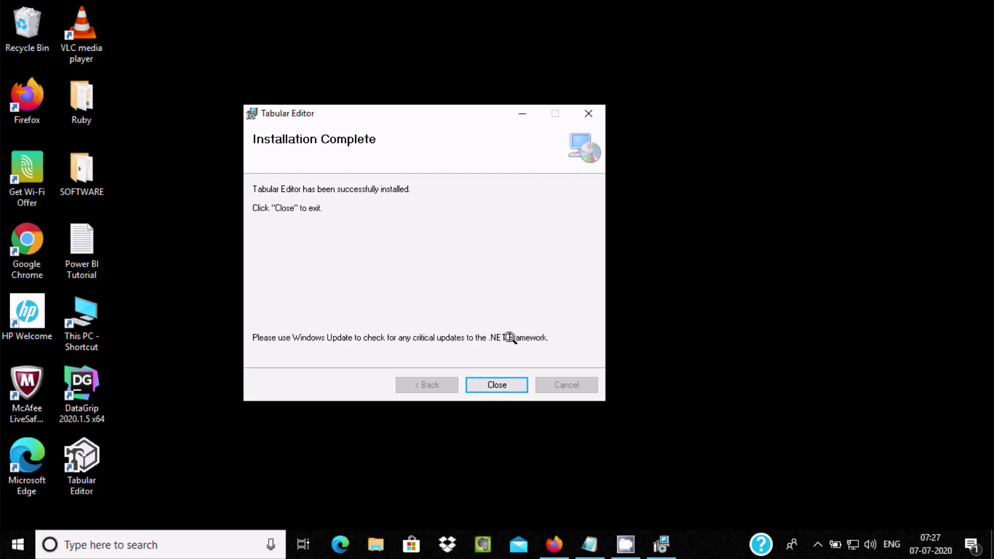
pyautogui.click(493, 383)
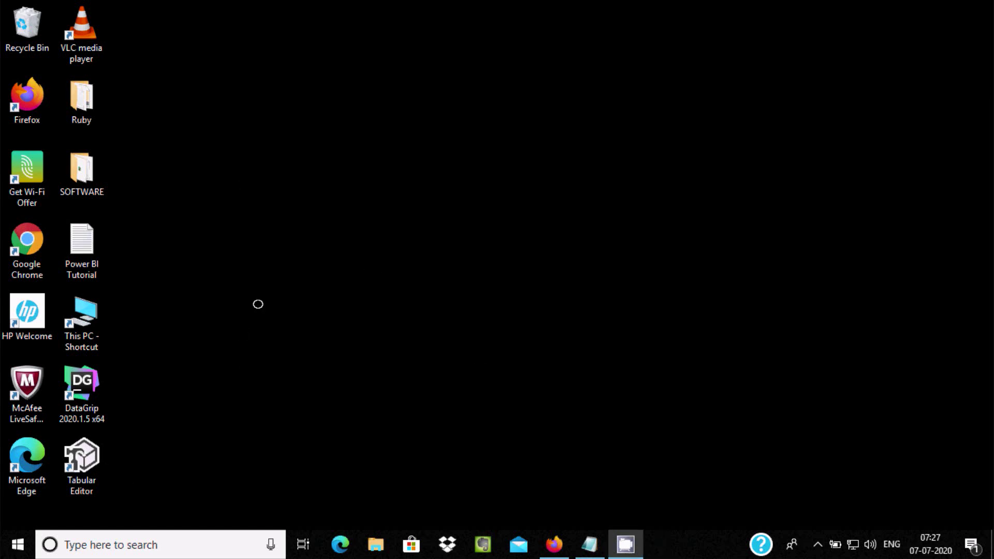
# - Refresh the desktop so the new shortcut appears, then start Tabular Editor from it
pyautogui.rightClick(394, 182)
pyautogui.click(432, 226)
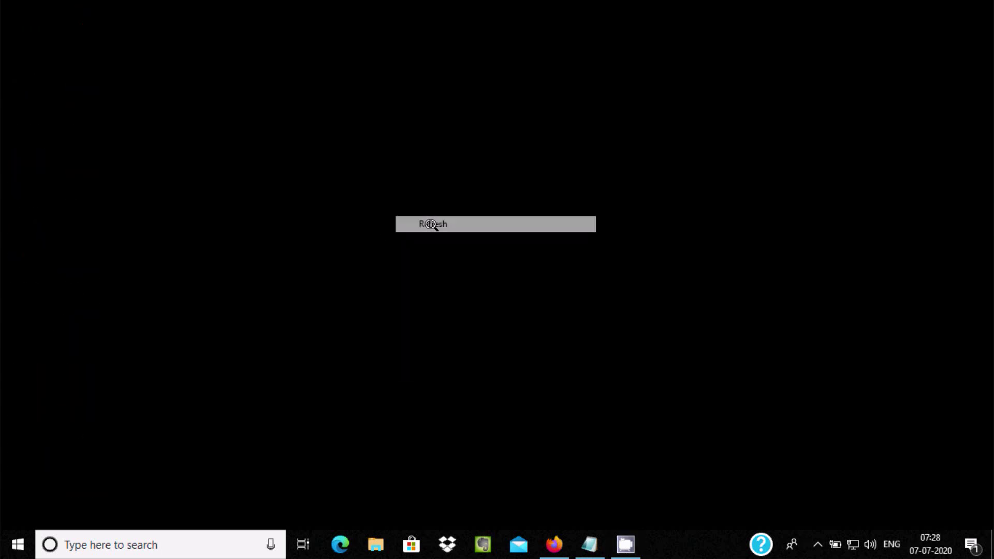
pyautogui.doubleClick(83, 486)
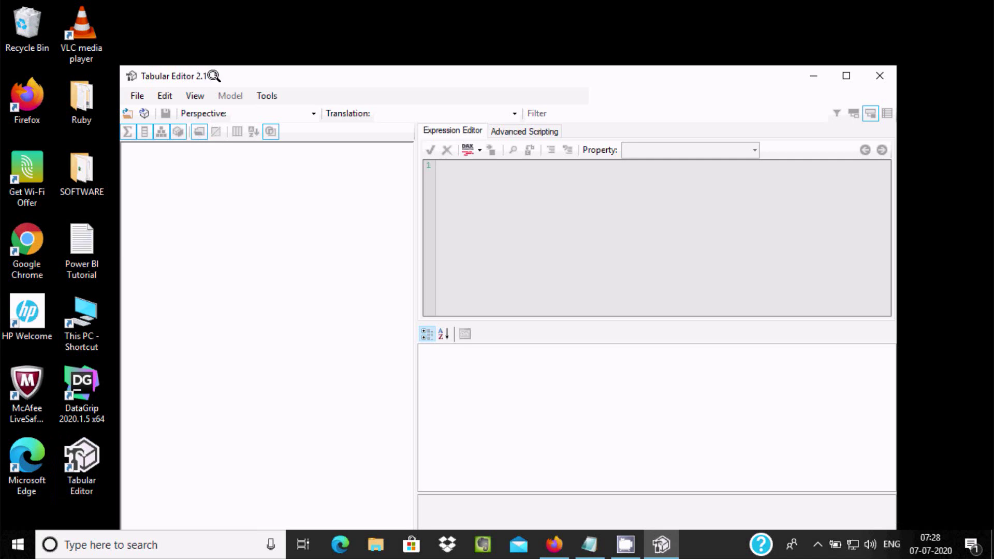
# - Maximize Tabular Editor and create a new model at compatibility level 1500
pyautogui.click(843, 74)
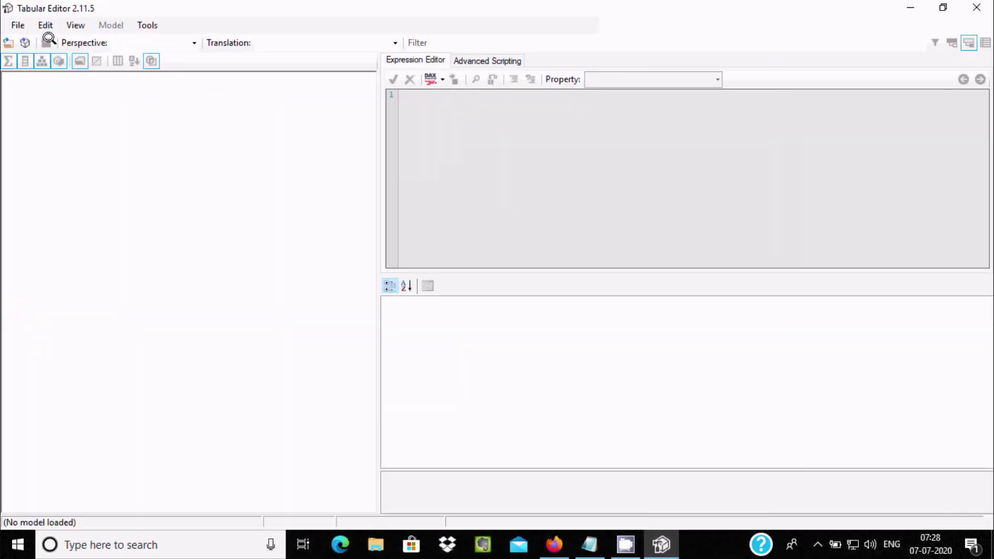
pyautogui.click(13, 22)
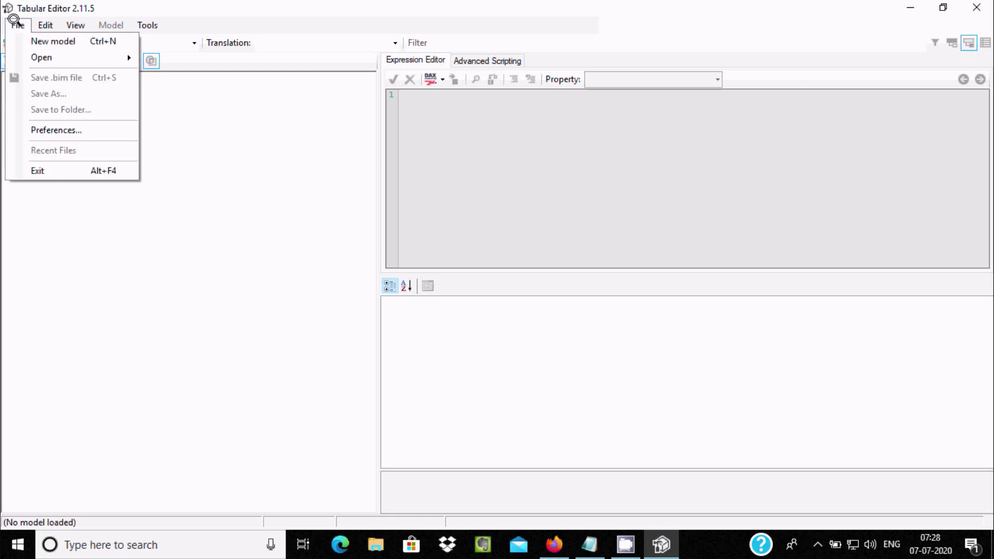
pyautogui.press('Down')
pyautogui.press('Return')
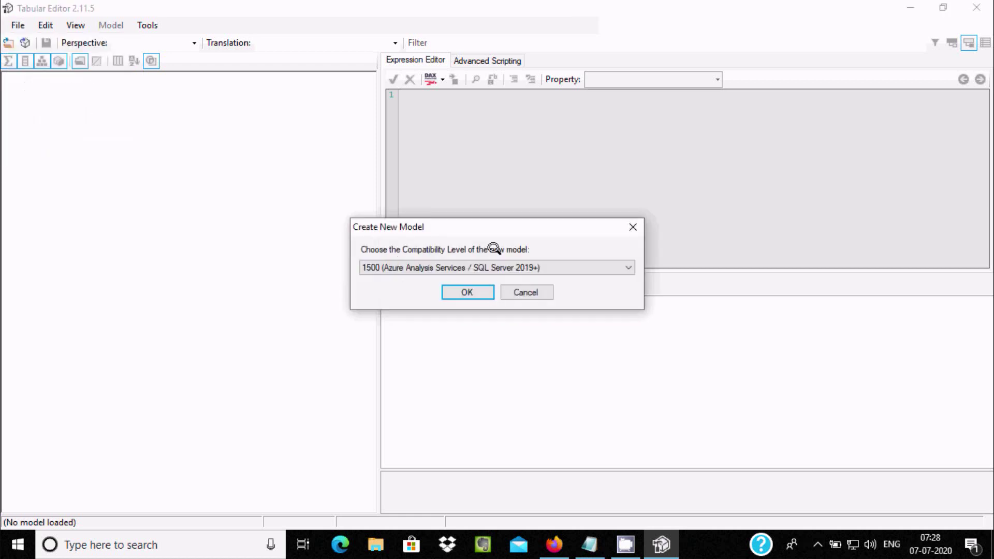
pyautogui.click(498, 266)
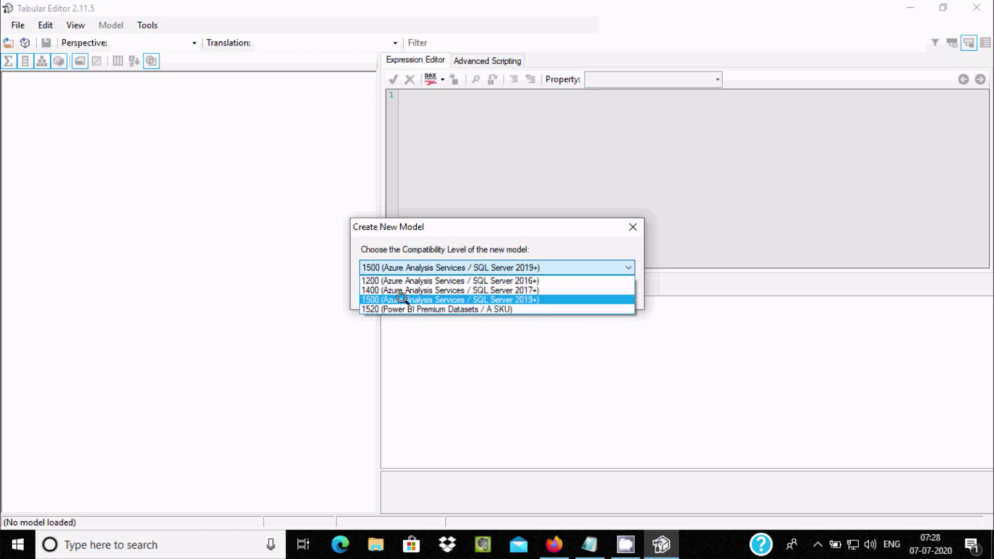
pyautogui.click(455, 299)
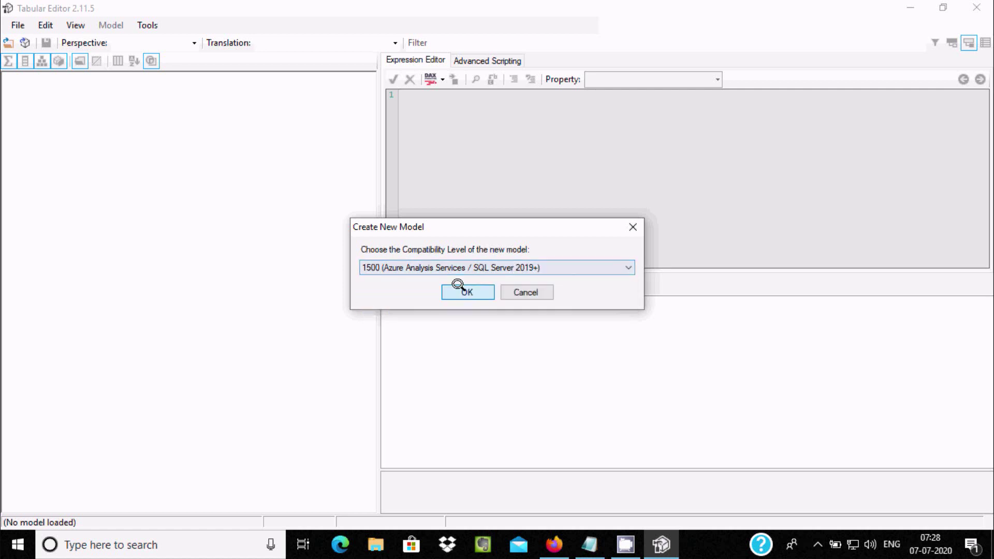
pyautogui.click(459, 288)
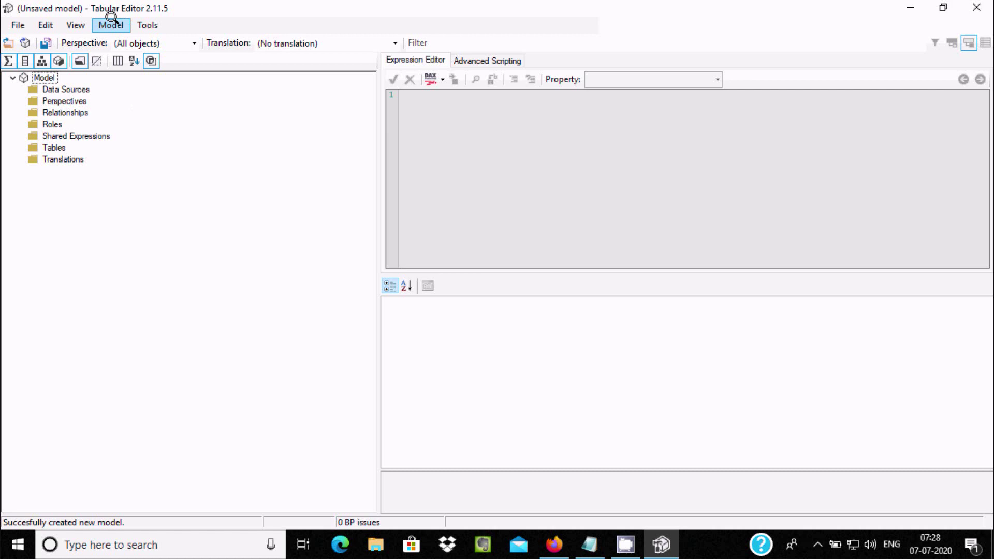
# - Start the Import Tables Wizard via Model > Import Tables...
pyautogui.click(113, 19)
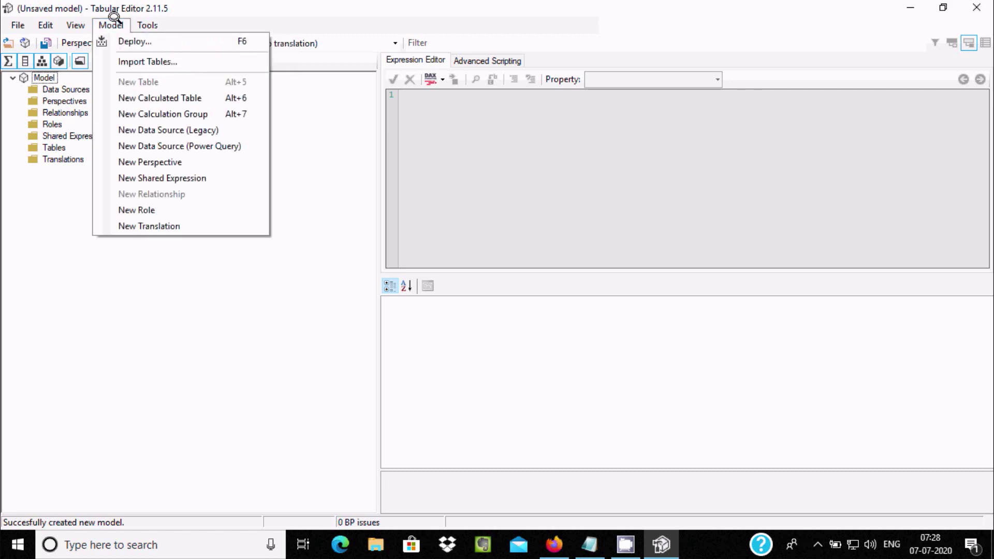
pyautogui.click(122, 56)
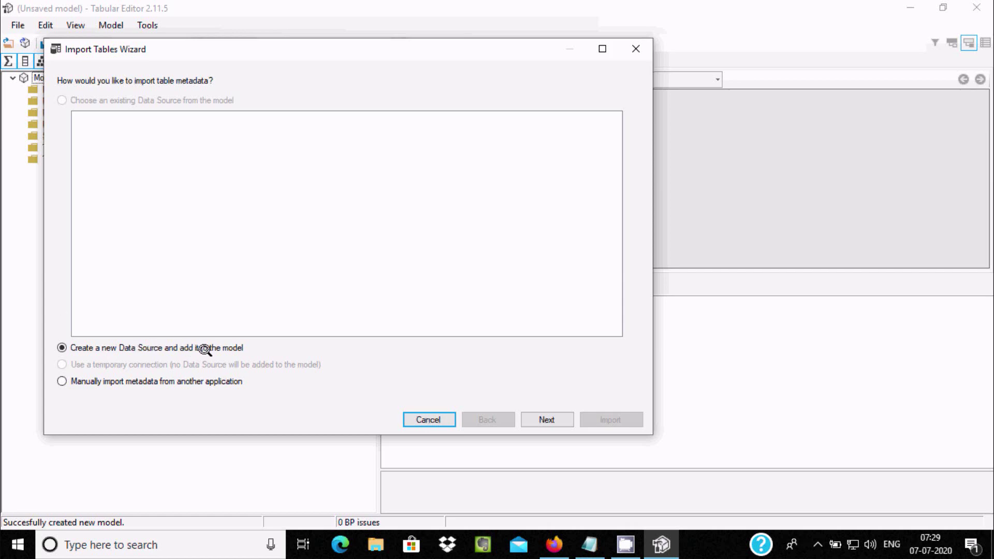
pyautogui.click(557, 418)
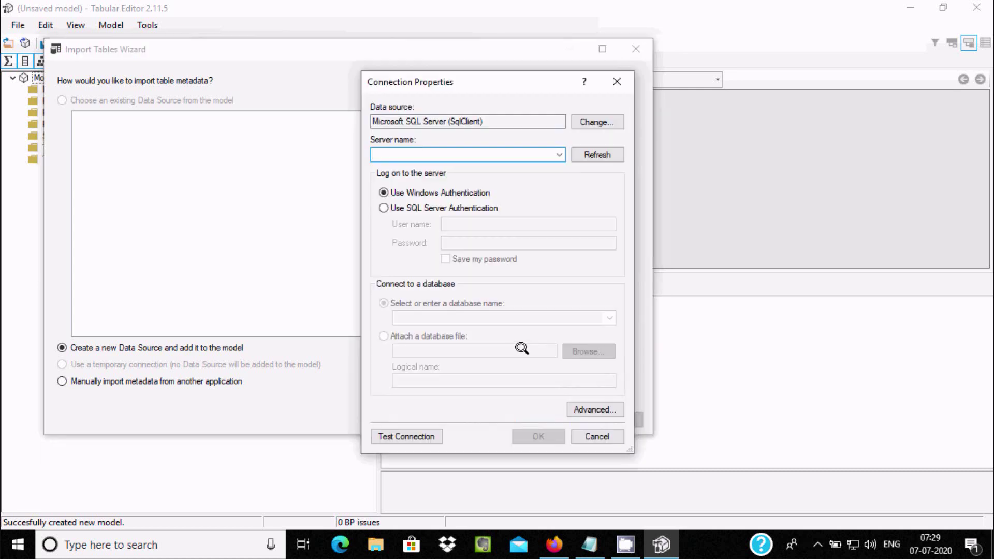
pyautogui.moveTo(481, 82); pyautogui.dragTo(272, 93)
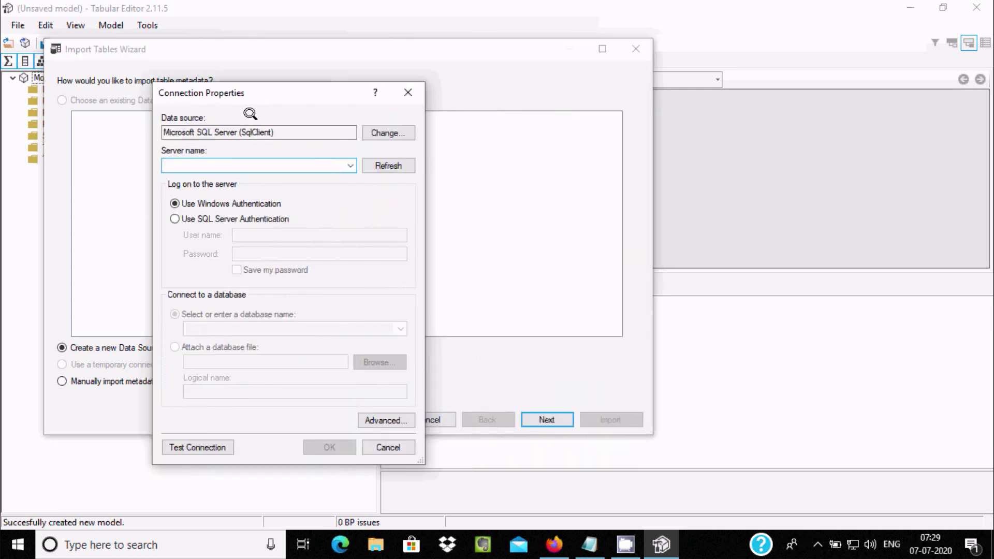
pyautogui.click(386, 132)
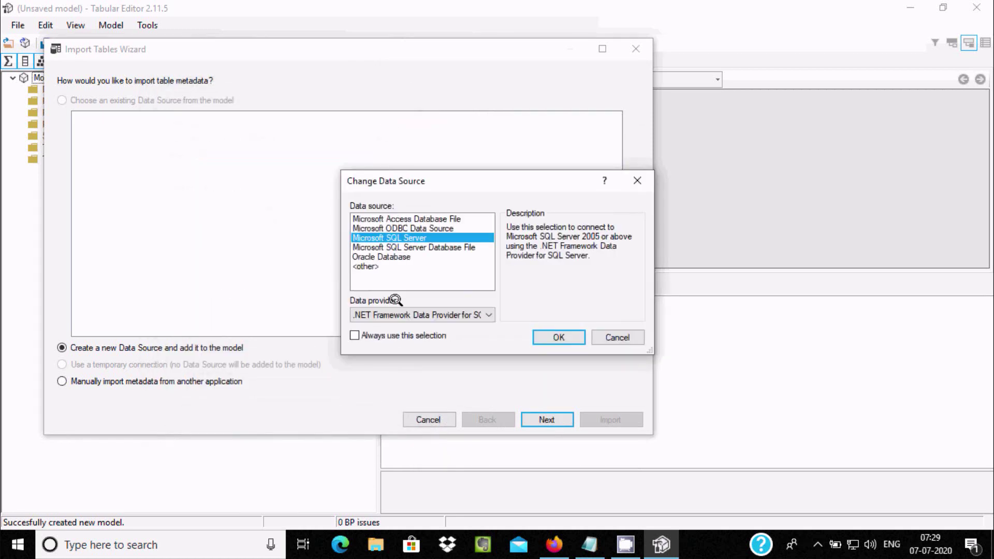
pyautogui.moveTo(468, 177); pyautogui.dragTo(322, 175)
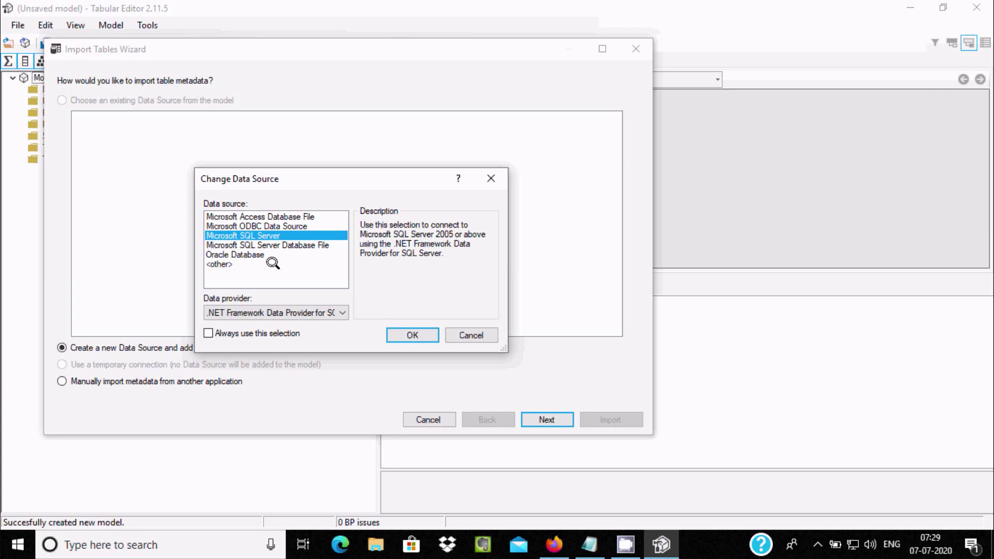
pyautogui.click(401, 336)
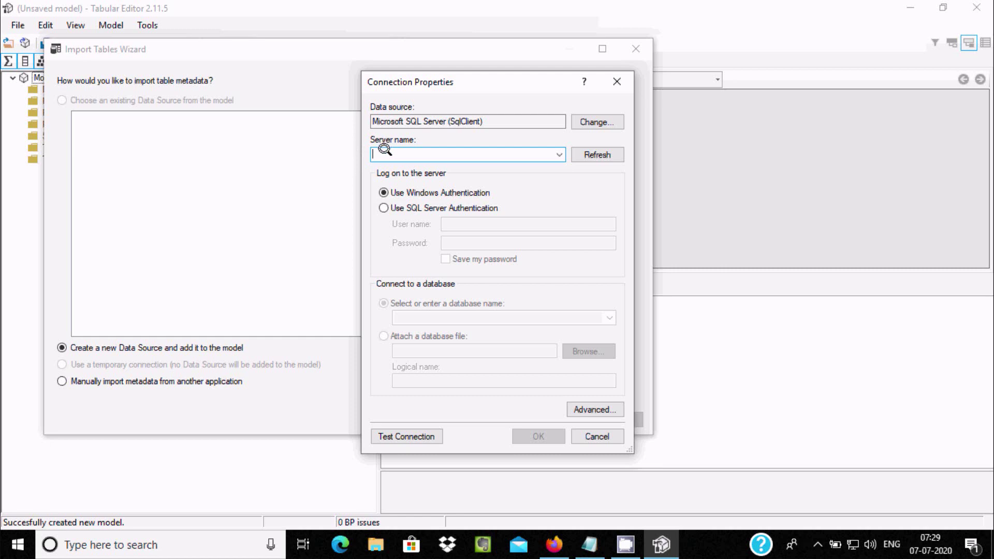
# - Enter server localhost and use SQL Server Authentication with login sa and its password
pyautogui.write('localhost')
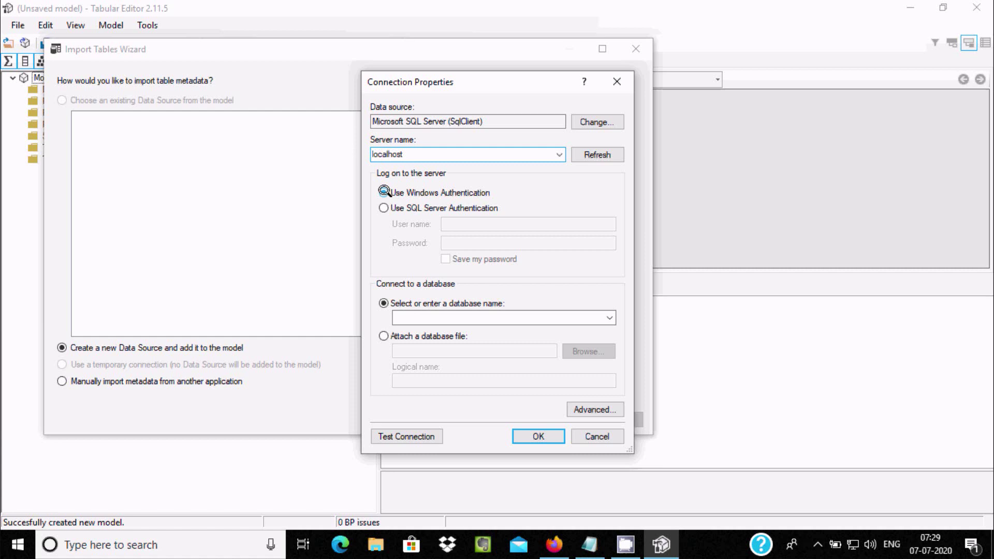
pyautogui.click(414, 207)
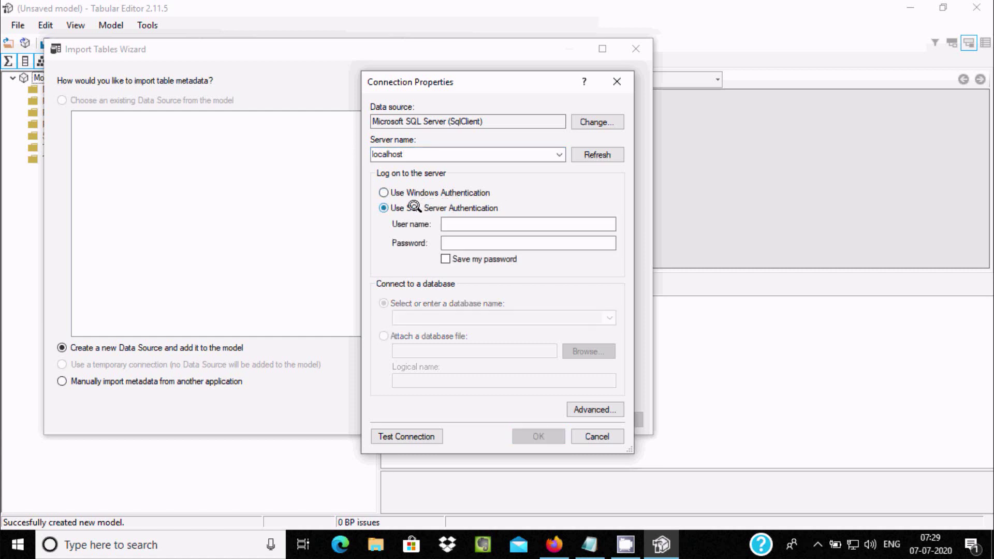
pyautogui.click(451, 223)
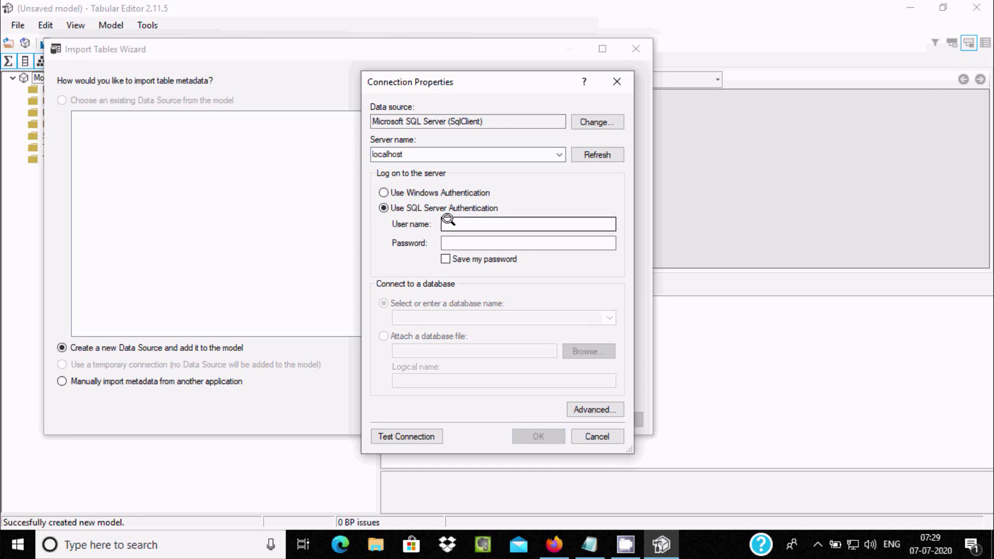
pyautogui.write('sa')
pyautogui.press('Tab')
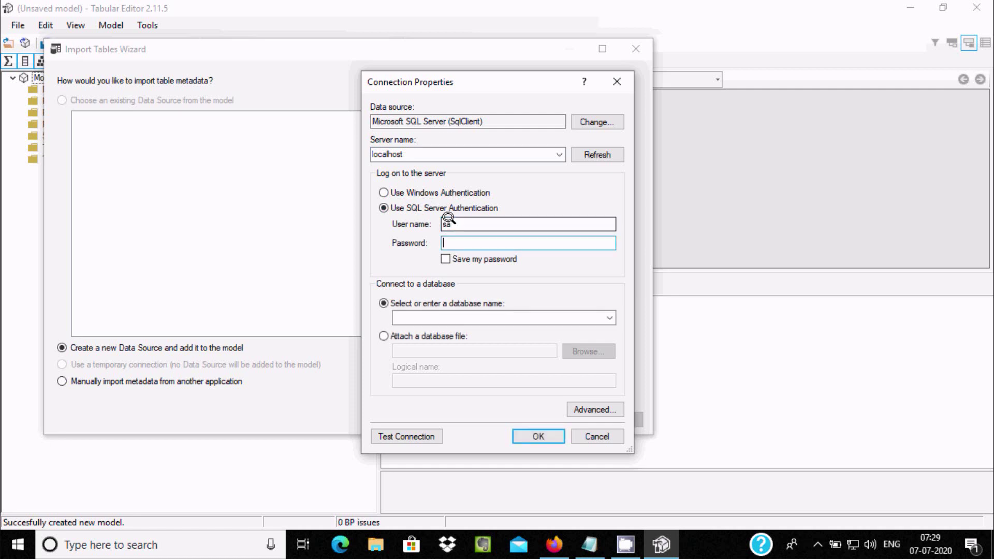
pyautogui.write('***')
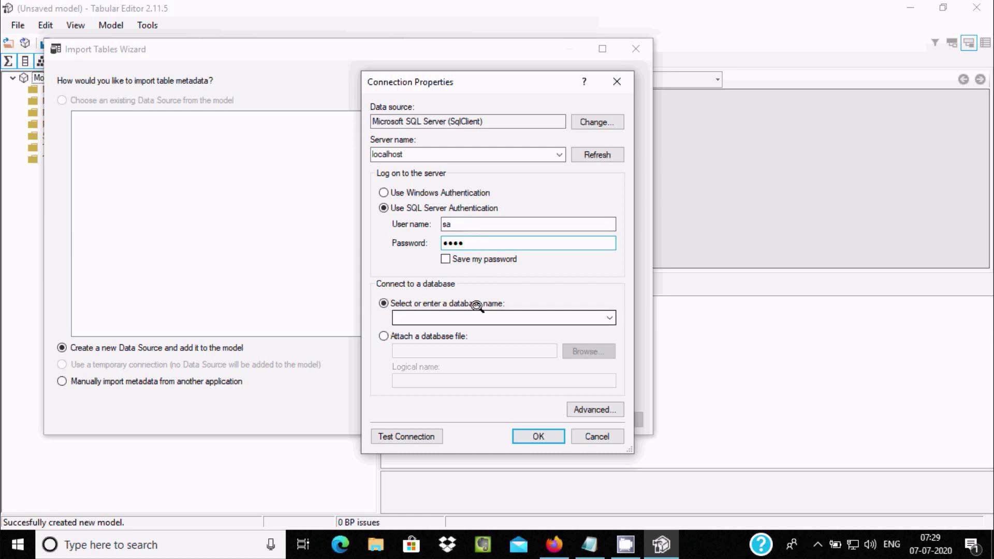
# - Choose the Adam database from the list and test the connection
pyautogui.click(609, 317)
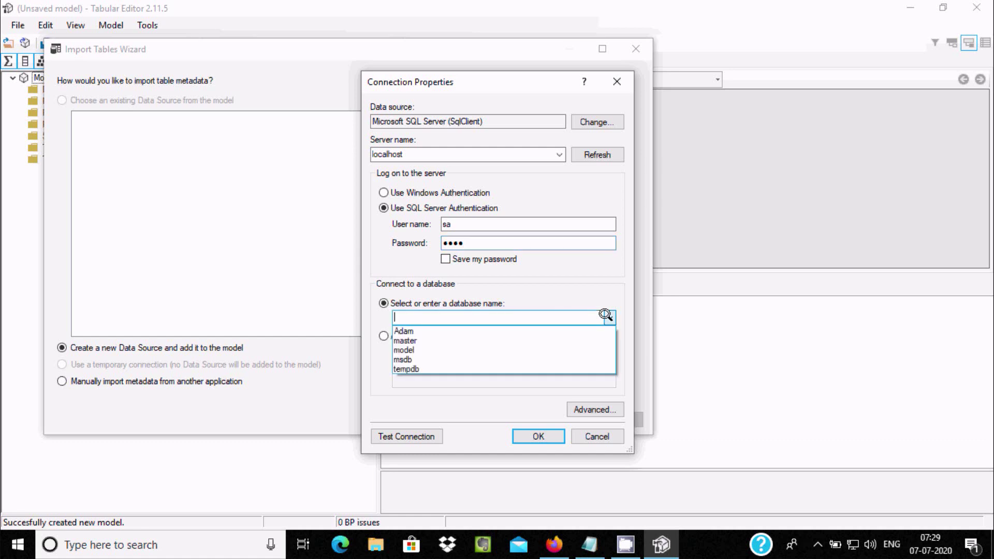
pyautogui.click(462, 330)
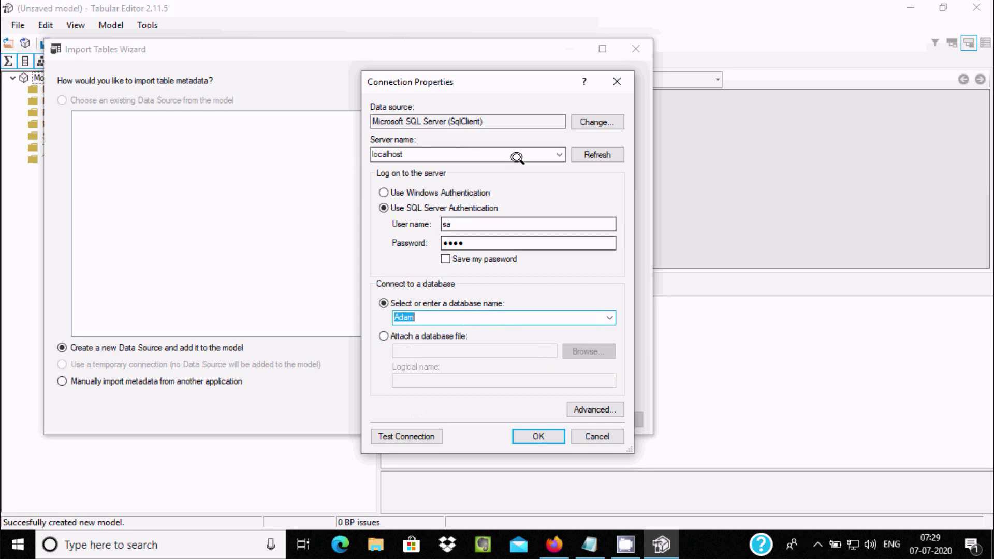
pyautogui.click(407, 435)
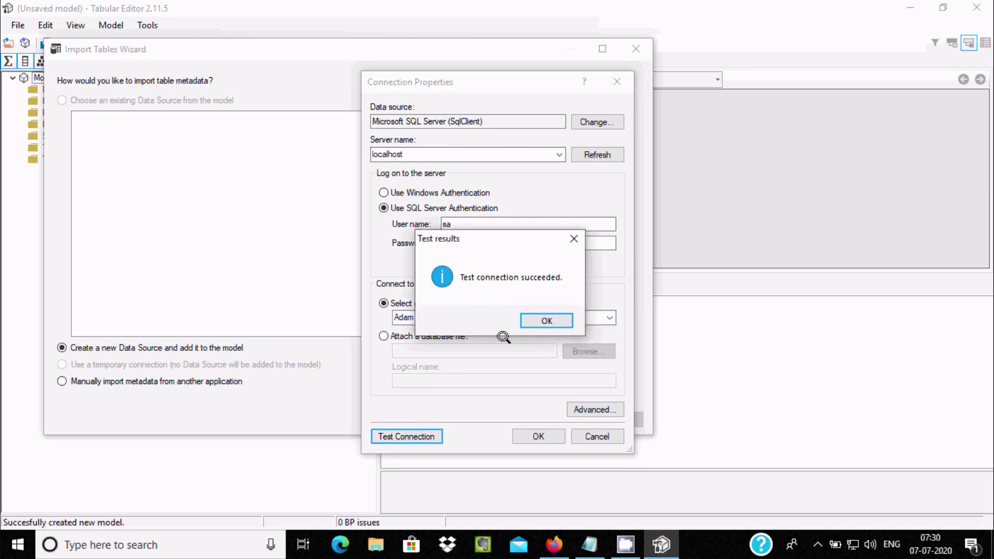
# - Accept the connection and preview actor, address, category, country, customer, film, film_actor, inventory and rental tables
pyautogui.click(561, 319)
pyautogui.click(535, 435)
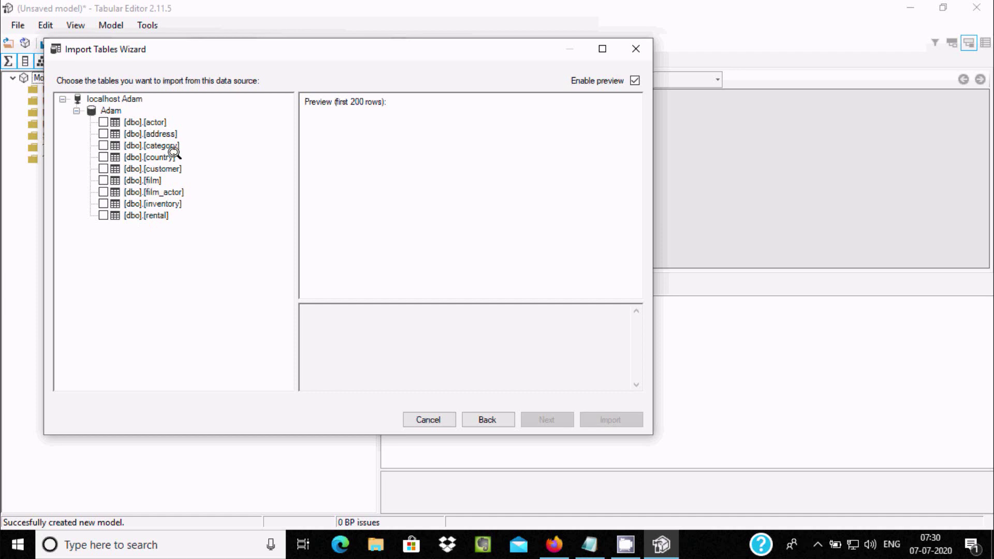
pyautogui.click(131, 122)
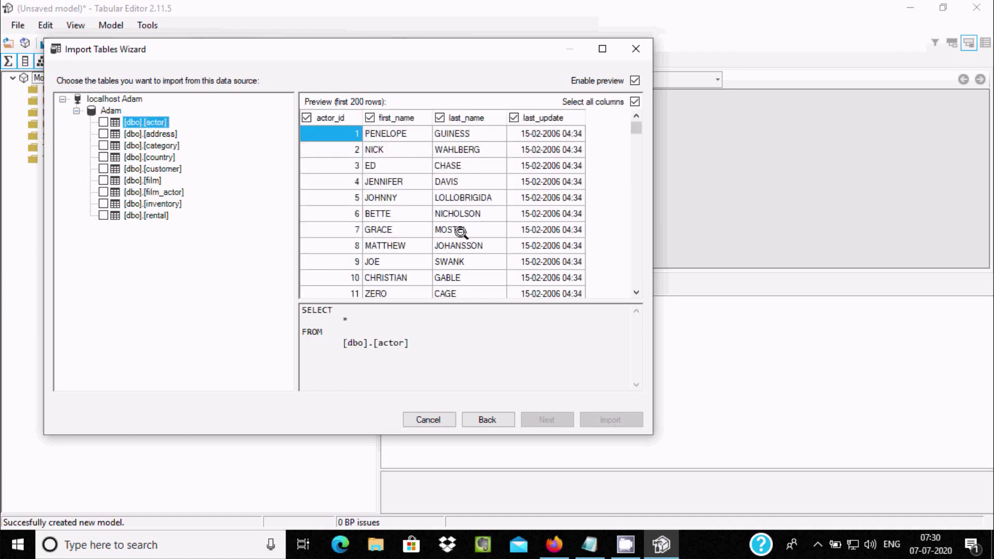
pyautogui.click(166, 134)
pyautogui.click(162, 143)
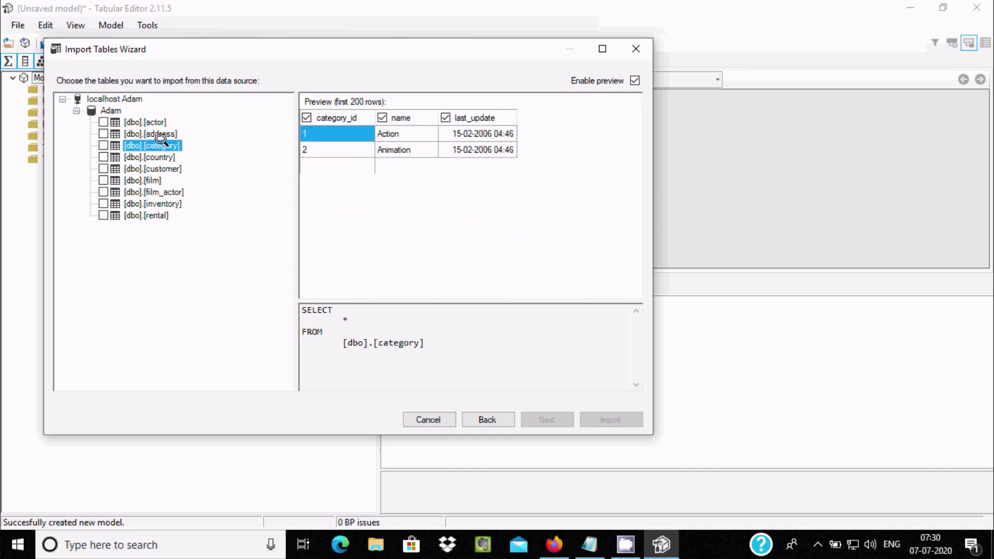
pyautogui.click(162, 156)
pyautogui.click(166, 169)
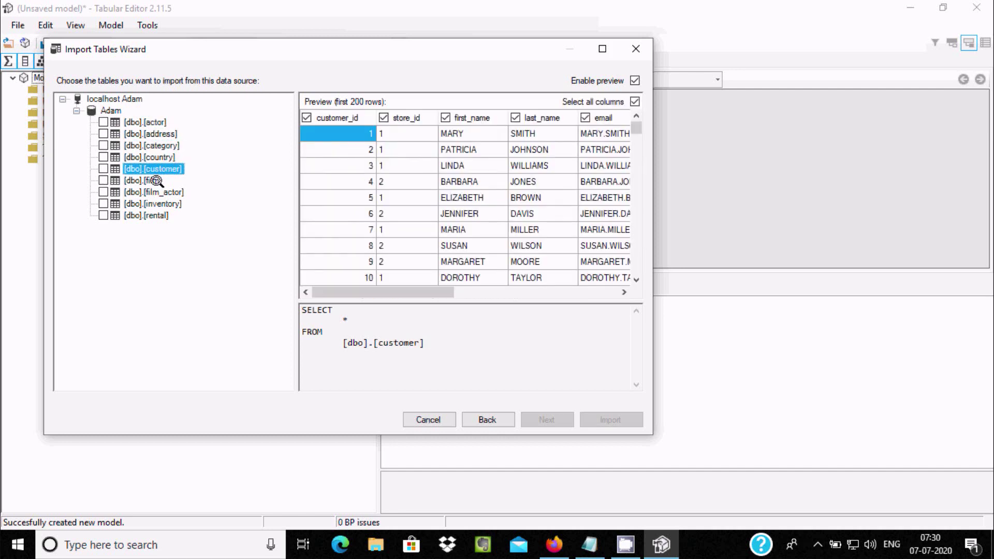
pyautogui.click(157, 180)
pyautogui.click(157, 189)
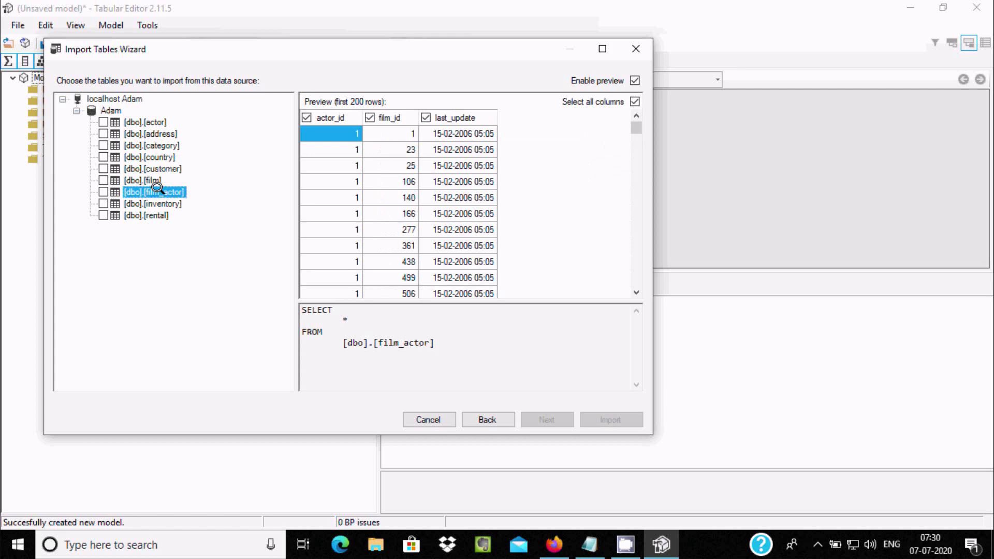
pyautogui.click(155, 203)
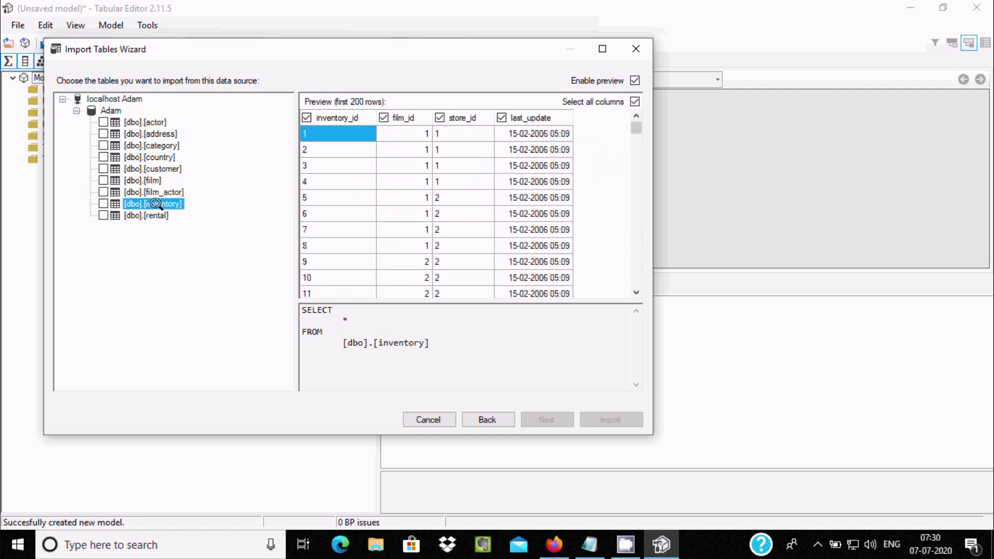
pyautogui.click(154, 214)
# - Tick [dbo].[actor] and import it into the model
pyautogui.click(152, 121)
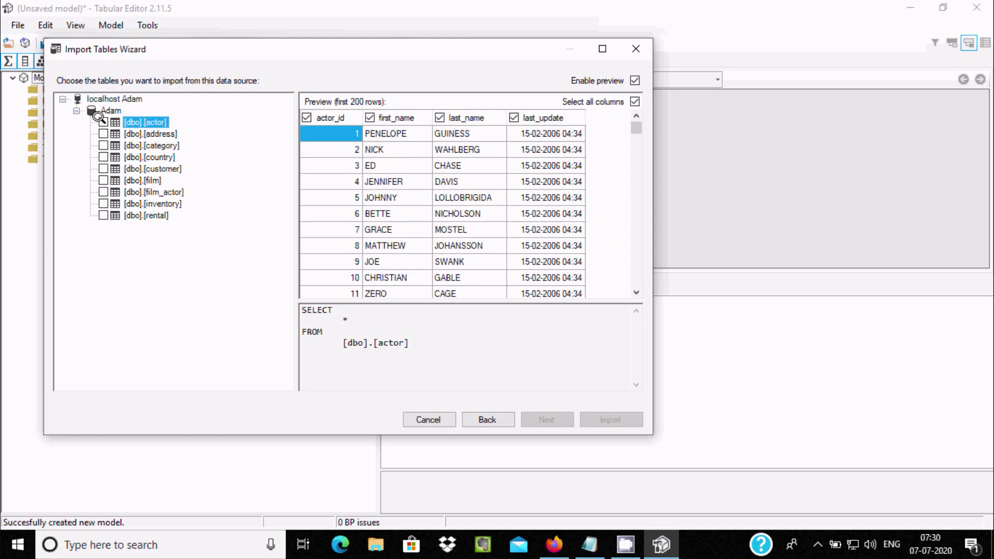
pyautogui.click(102, 120)
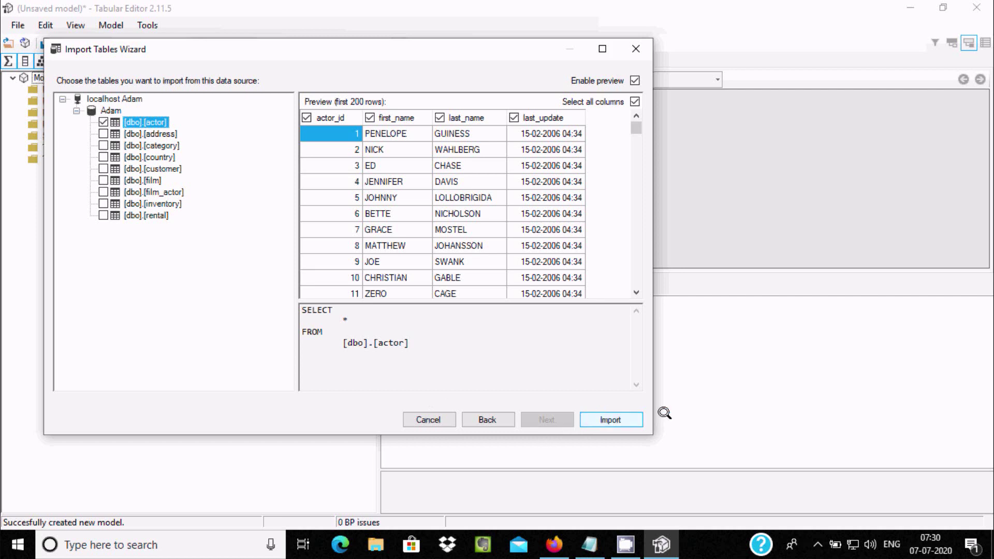
pyautogui.click(610, 414)
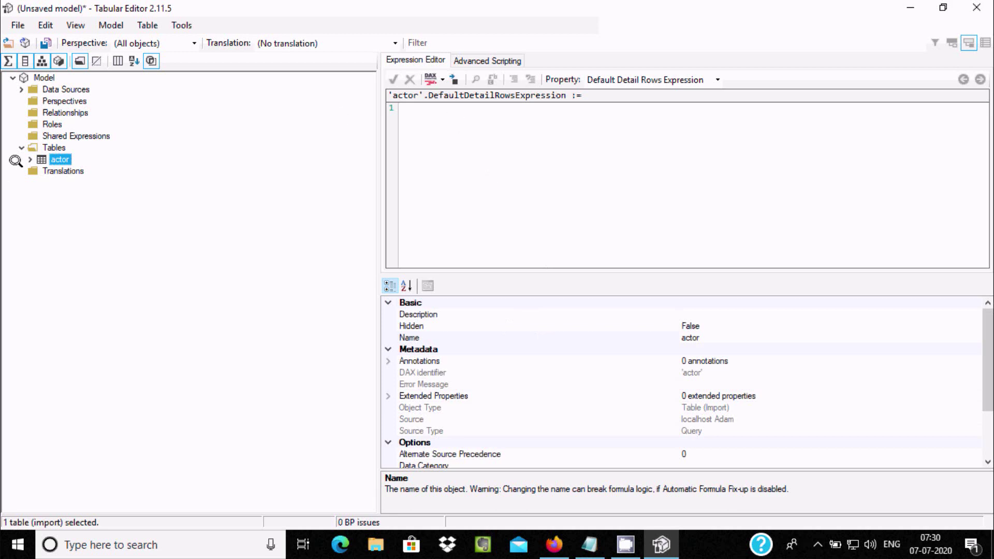
# - Drag the splitter left to widen the Expression Editor and properties area beside the model tree
pyautogui.click(377, 134)
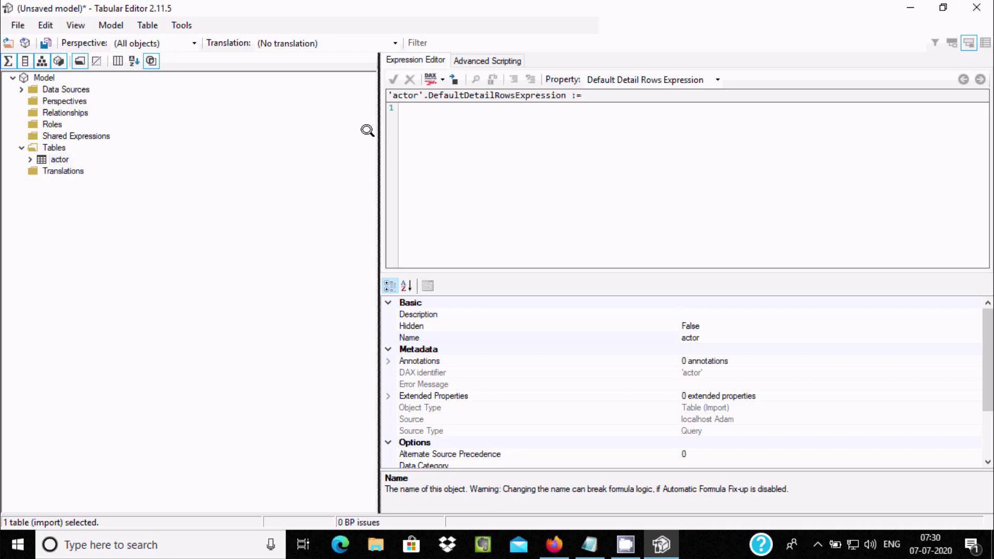
pyautogui.moveTo(275, 141); pyautogui.dragTo(277, 139)
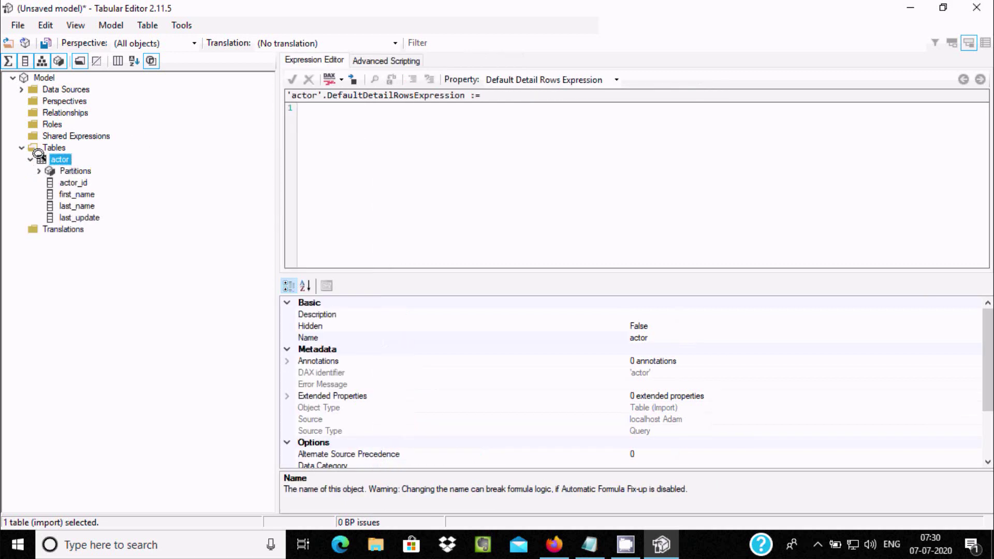
# - Browse the actor table's Create New, Script > Create or Replace, and Show in Perspectives submenus
pyautogui.rightClick(63, 155)
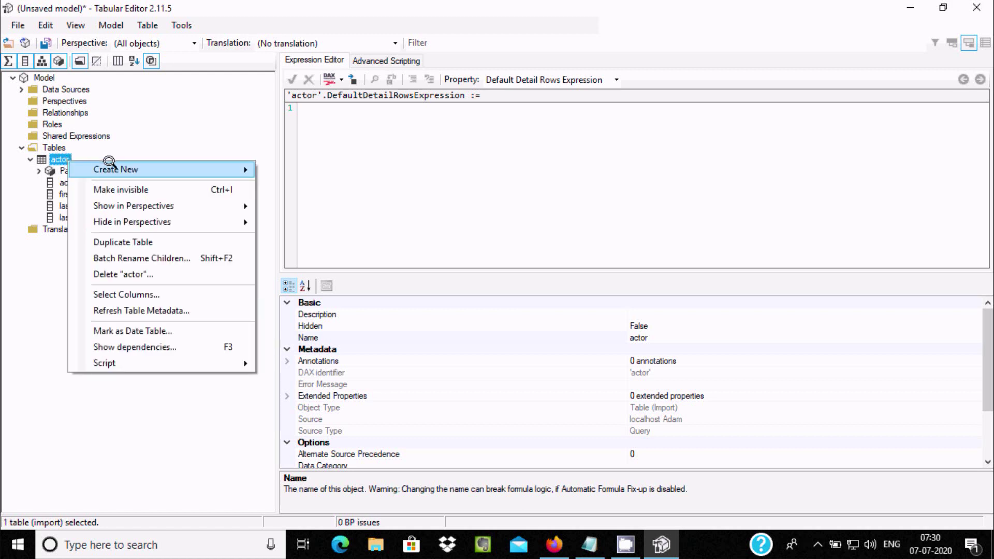
pyautogui.moveTo(104, 167)
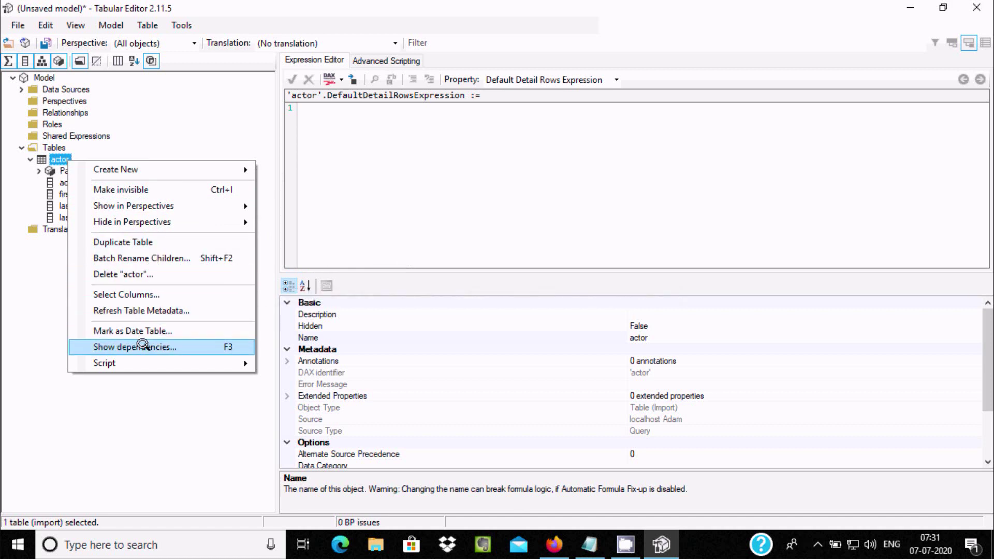
pyautogui.moveTo(140, 361)
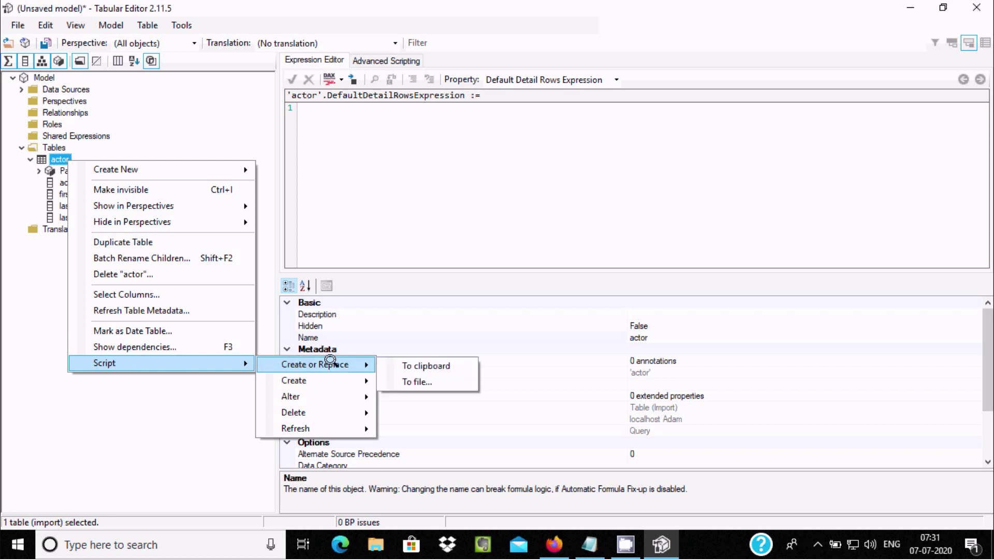
pyautogui.moveTo(332, 377)
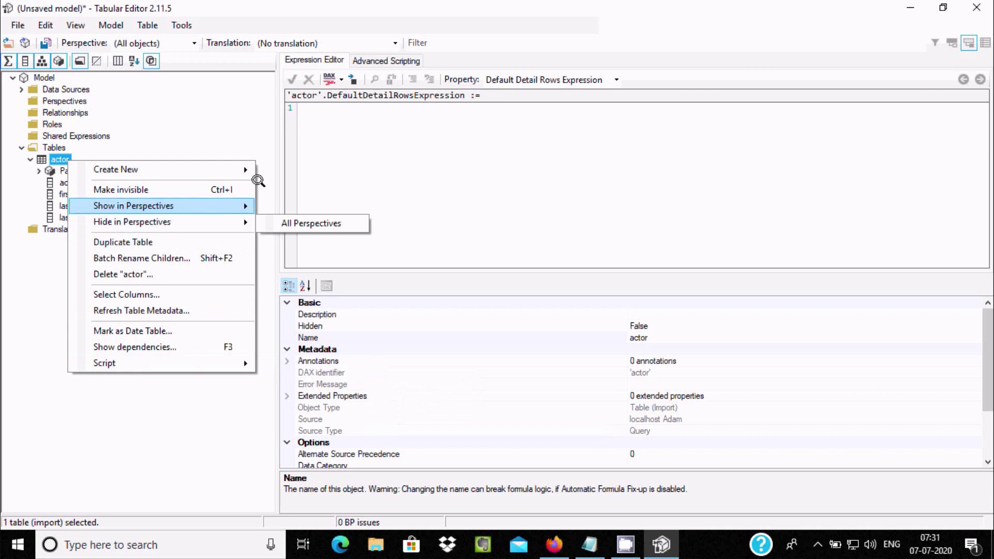
# - Dismiss the actor table's context menu without running a command
pyautogui.click(399, 141)
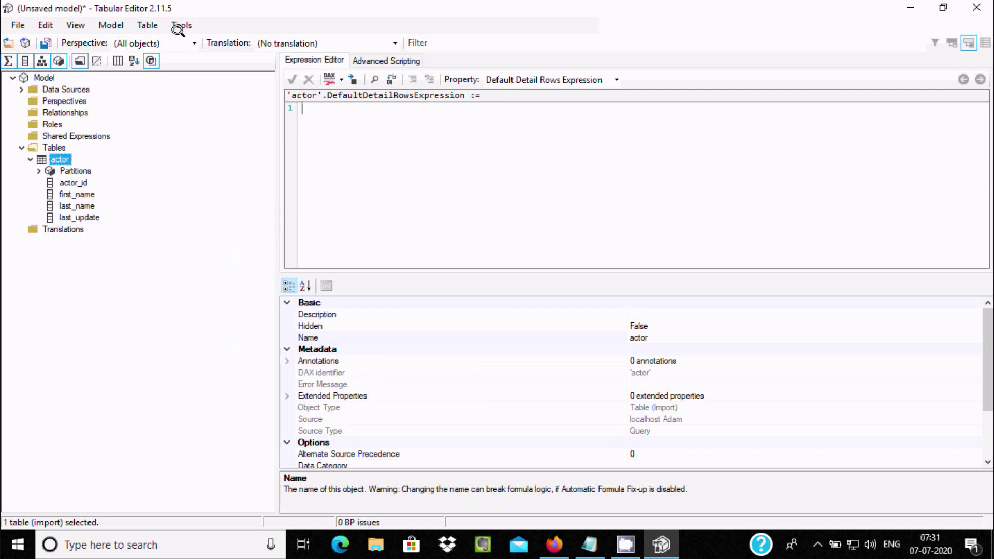